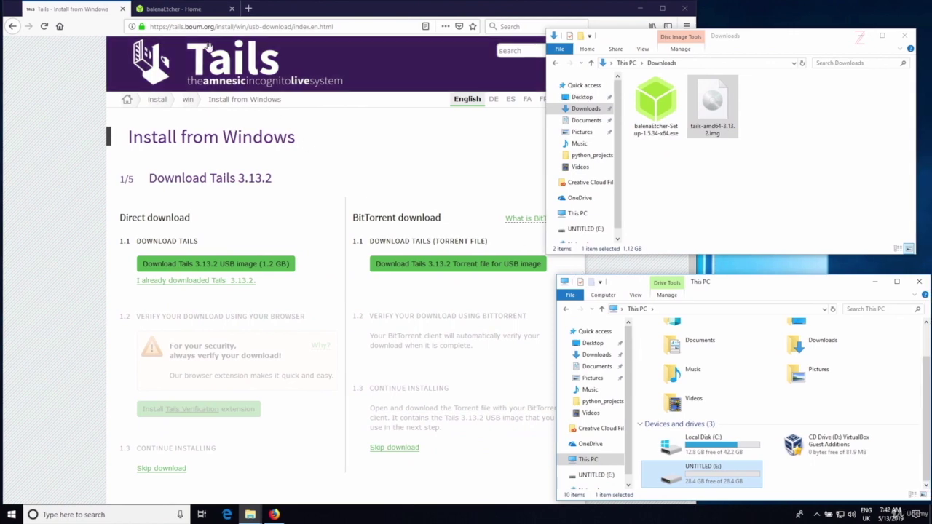
# - Review the platform download options on the balenaEtcher website and locate the Etcher installer in the Downloads folder
pyautogui.click(193, 12)
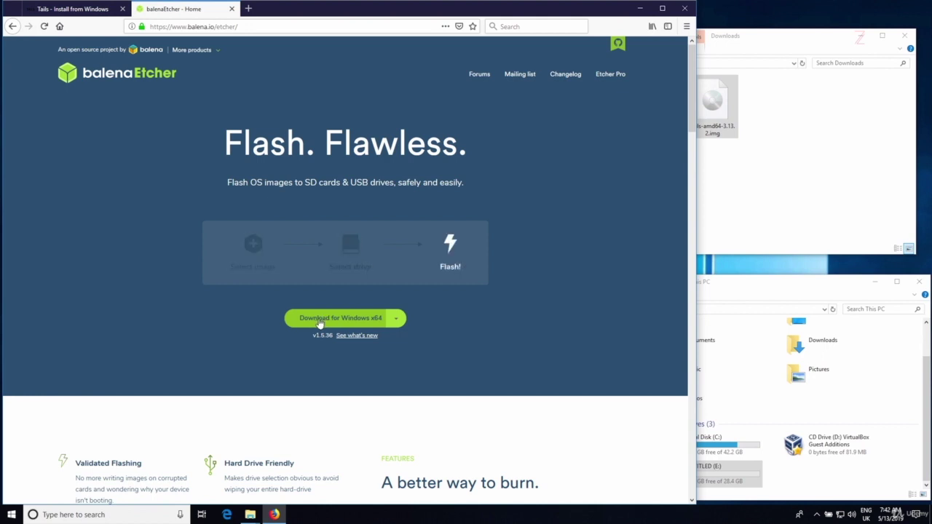
pyautogui.click(397, 320)
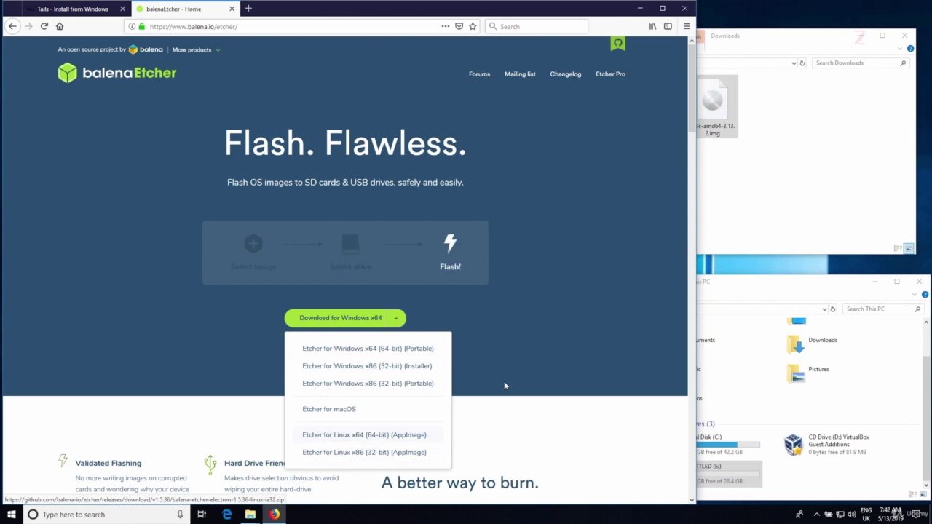
pyautogui.click(523, 351)
pyautogui.click(757, 184)
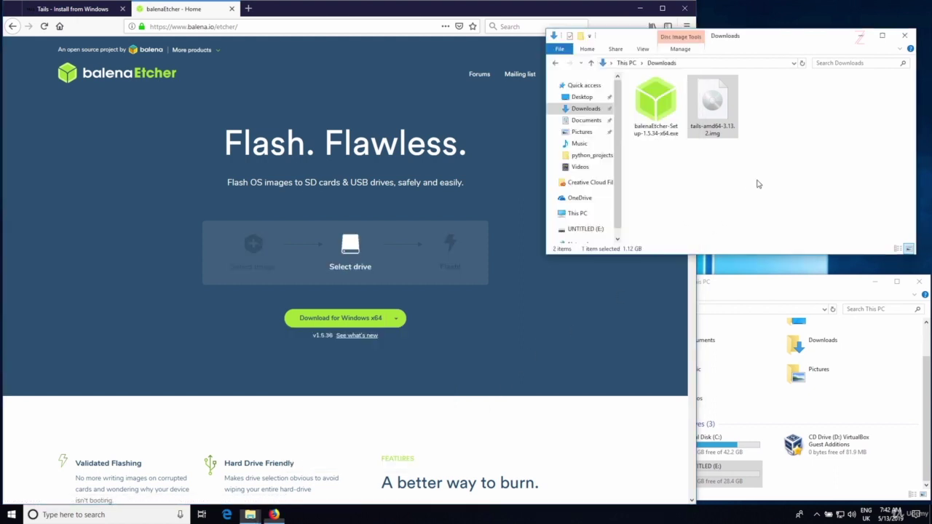
pyautogui.click(663, 131)
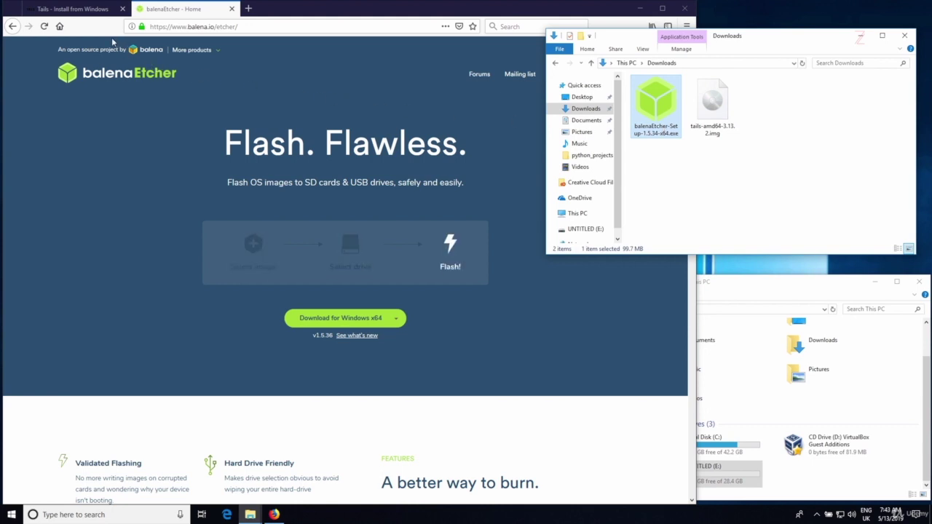
# - Review the Tails 3.13.2 USB image download page and locate tails-amd64-3.13.2.img beside the Etcher installer in Downloads
pyautogui.click(80, 10)
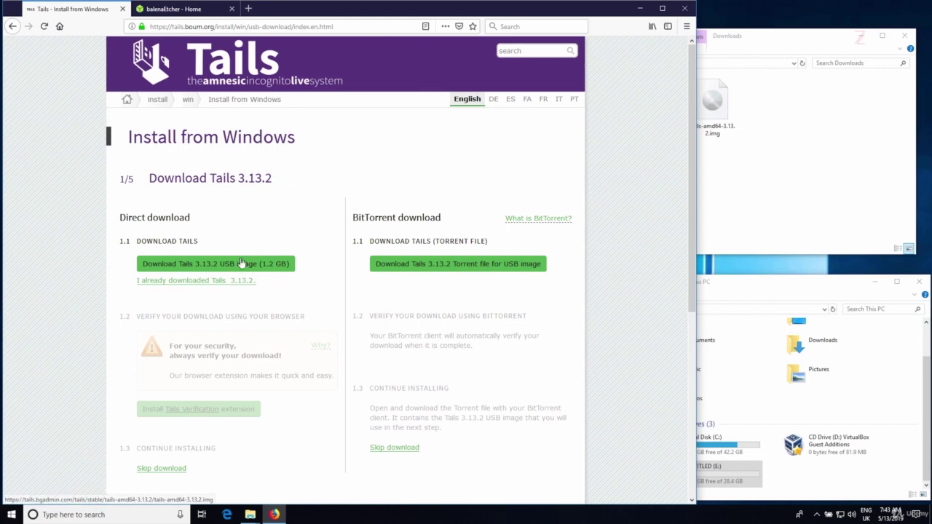
pyautogui.click(826, 165)
pyautogui.click(717, 121)
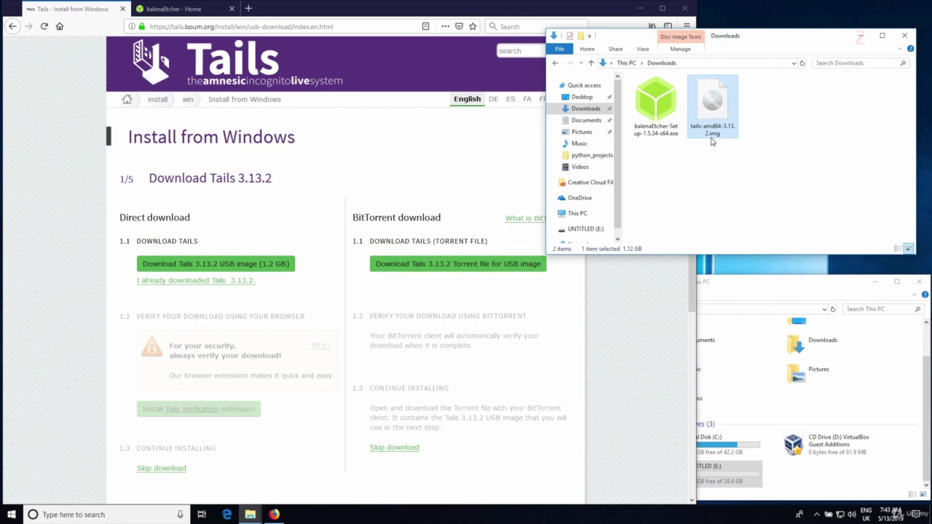
pyautogui.moveTo(707, 142)
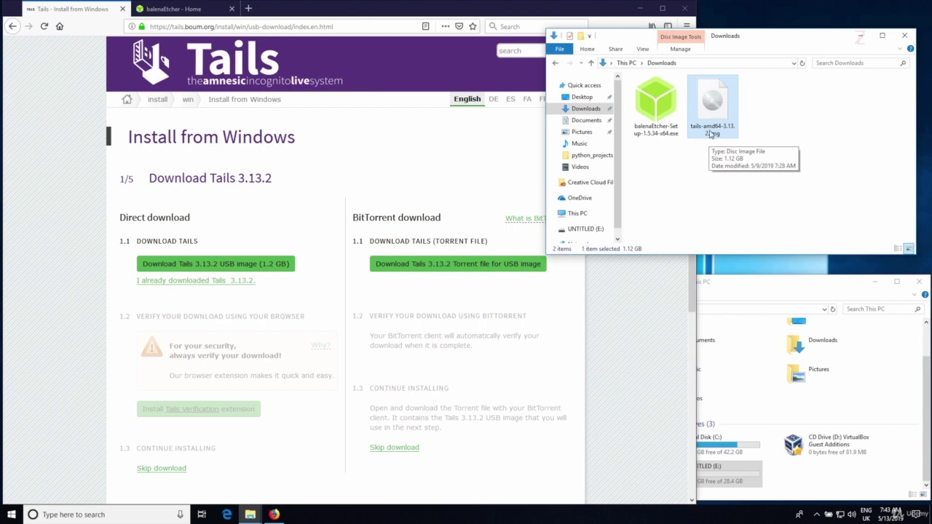
pyautogui.click(667, 125)
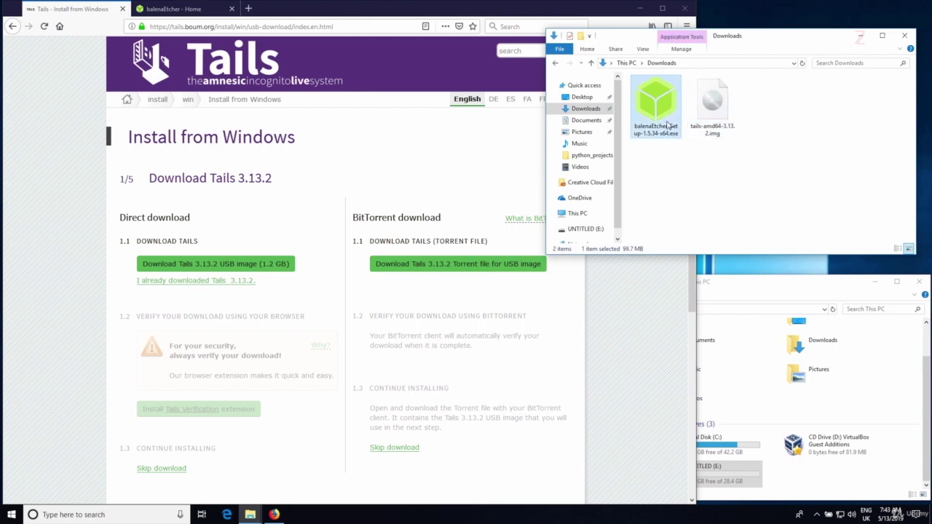
pyautogui.click(705, 120)
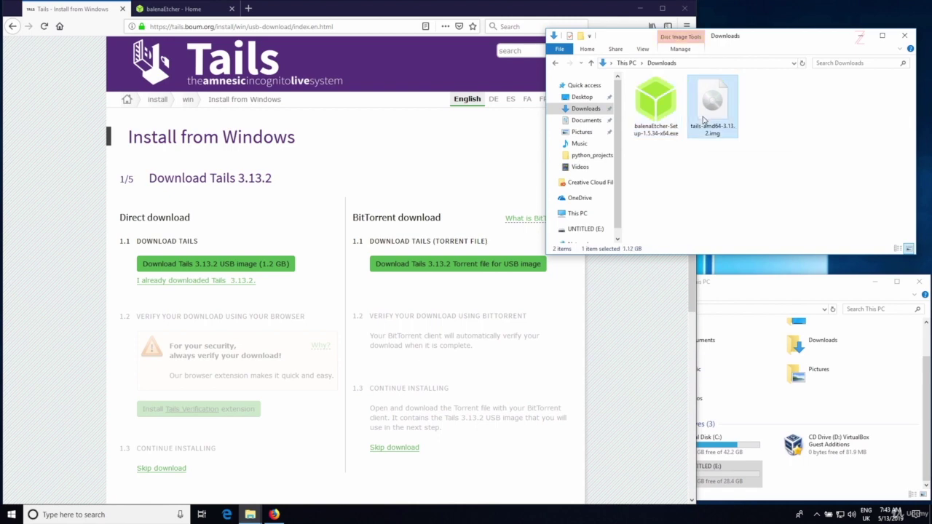
# - Check the UNTITLED (E:) USB drive in This PC, along with the installer and Tails image in Downloads
pyautogui.click(753, 296)
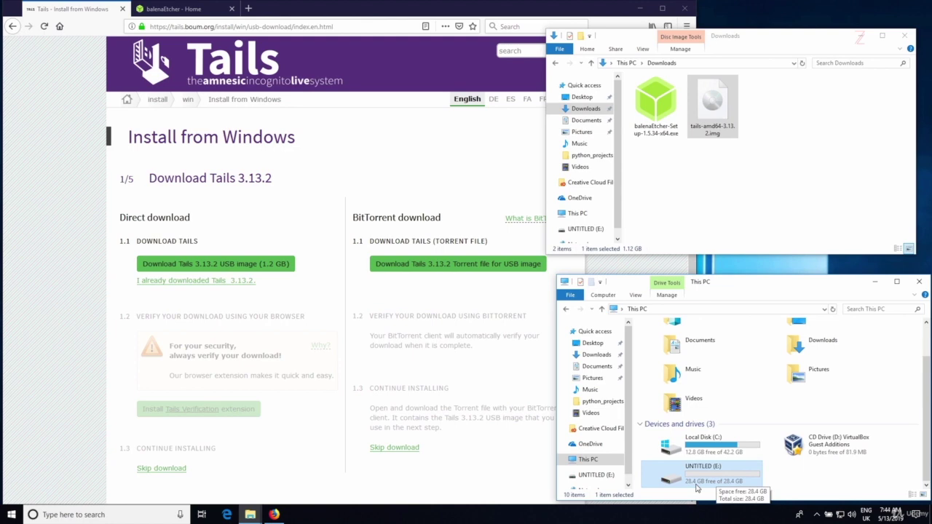
pyautogui.click(650, 114)
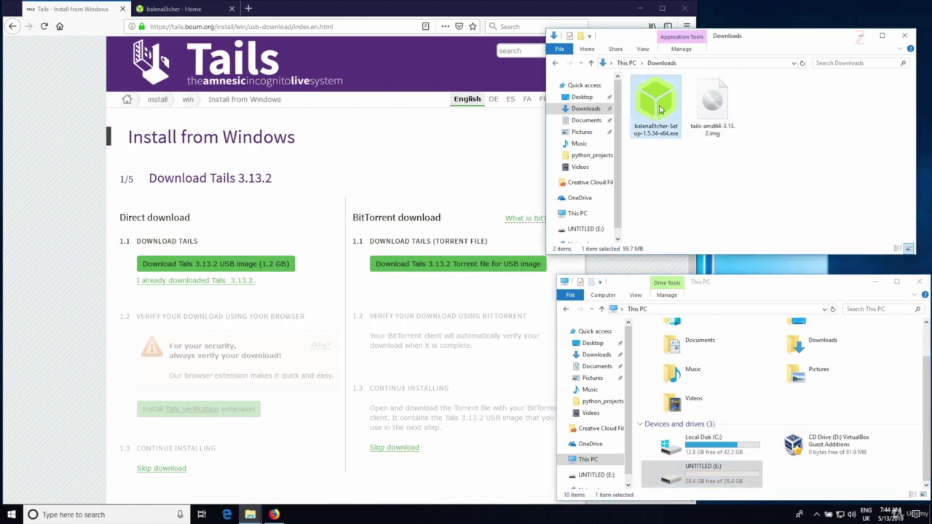
pyautogui.click(713, 97)
pyautogui.click(736, 473)
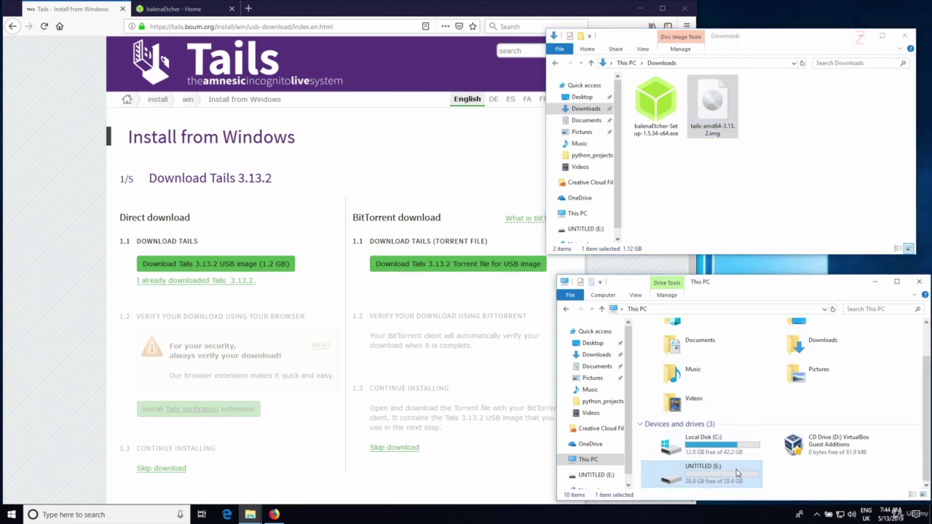
pyautogui.click(744, 175)
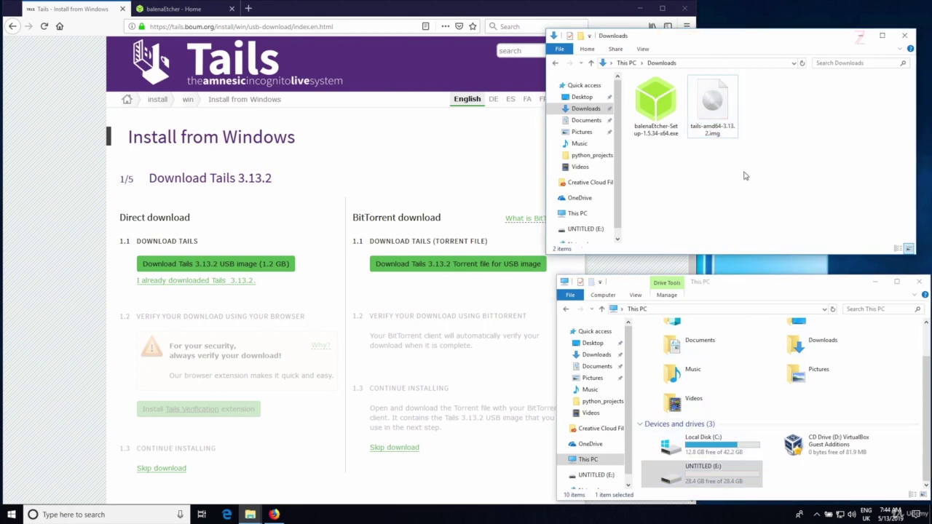
# - Install balenaEtcher from balenaEtcher-Setup-1.5.34-x64.exe, accepting the license, and minimise the browser to reveal its desktop shortcut
pyautogui.click(653, 120)
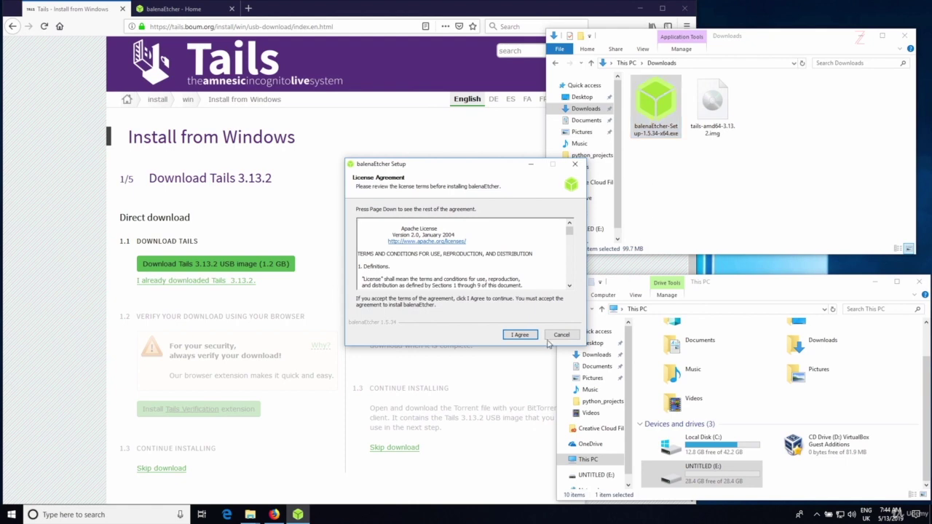
pyautogui.click(519, 334)
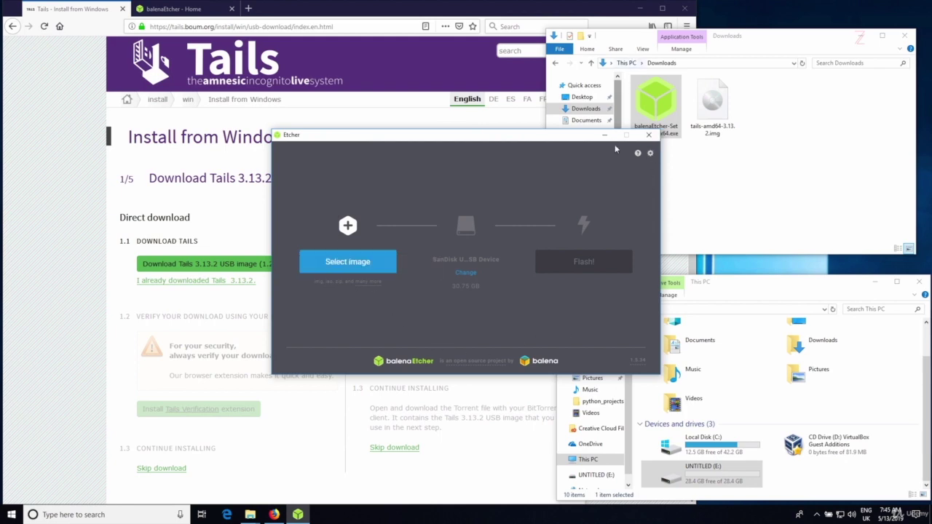
pyautogui.click(640, 10)
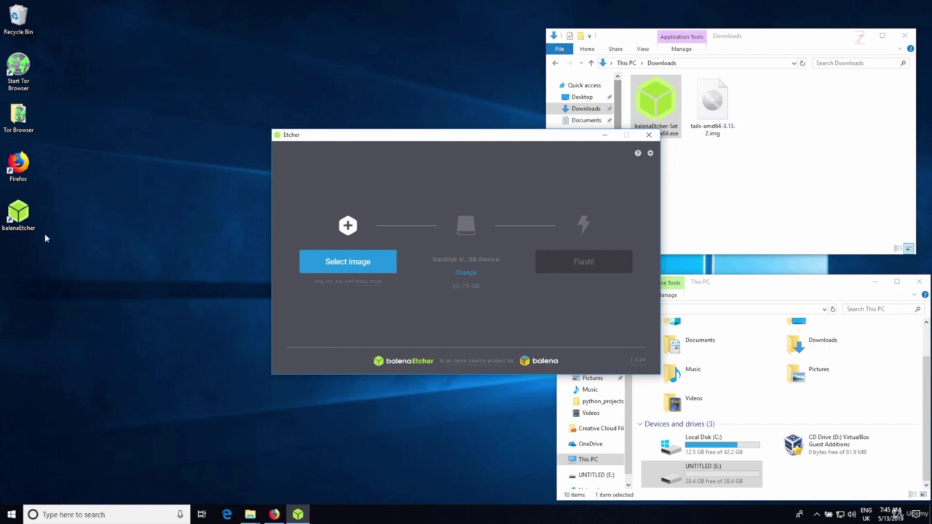
pyautogui.click(20, 213)
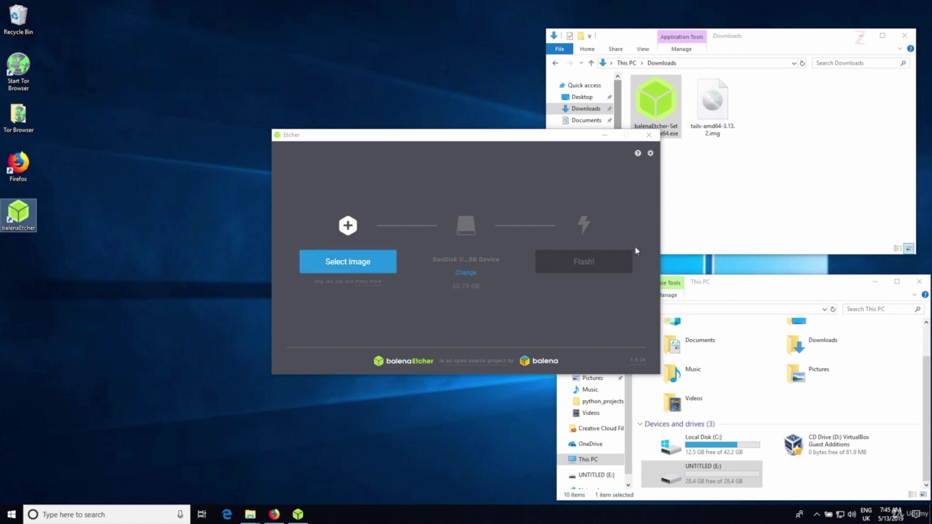
# - Load tails-amd64-3.13.2.img from Downloads as the source image in Etcher
pyautogui.click(716, 106)
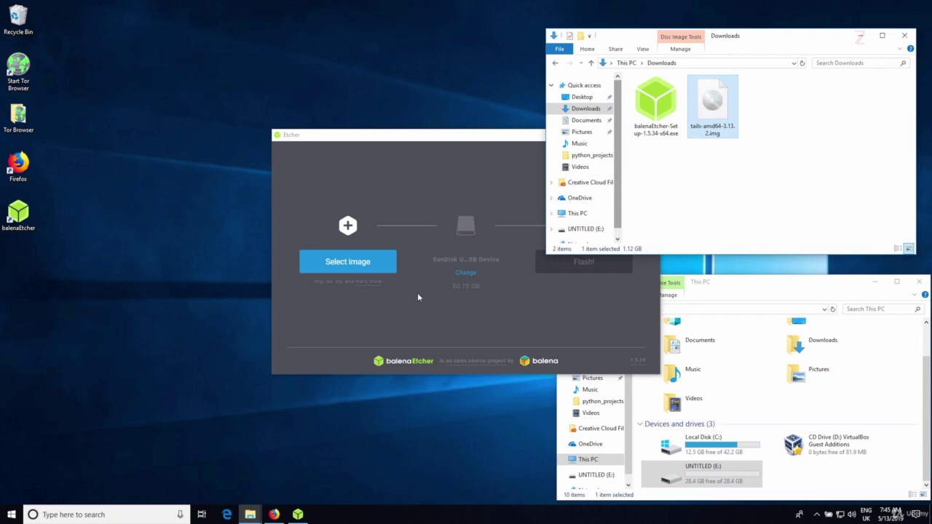
pyautogui.click(368, 265)
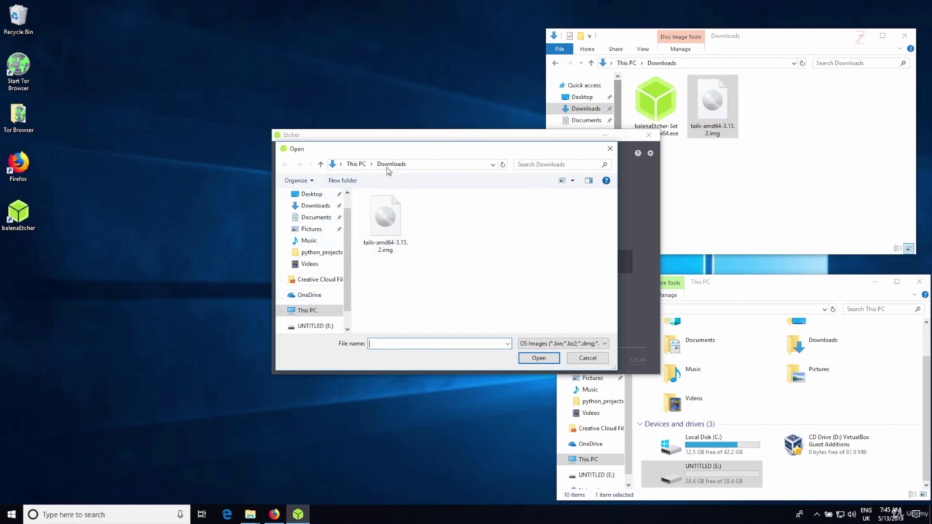
pyautogui.click(389, 235)
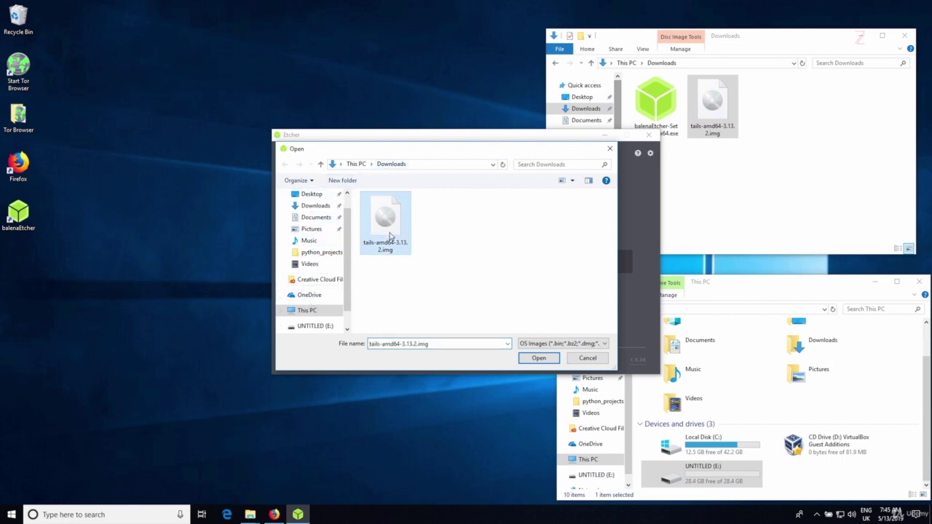
pyautogui.click(539, 360)
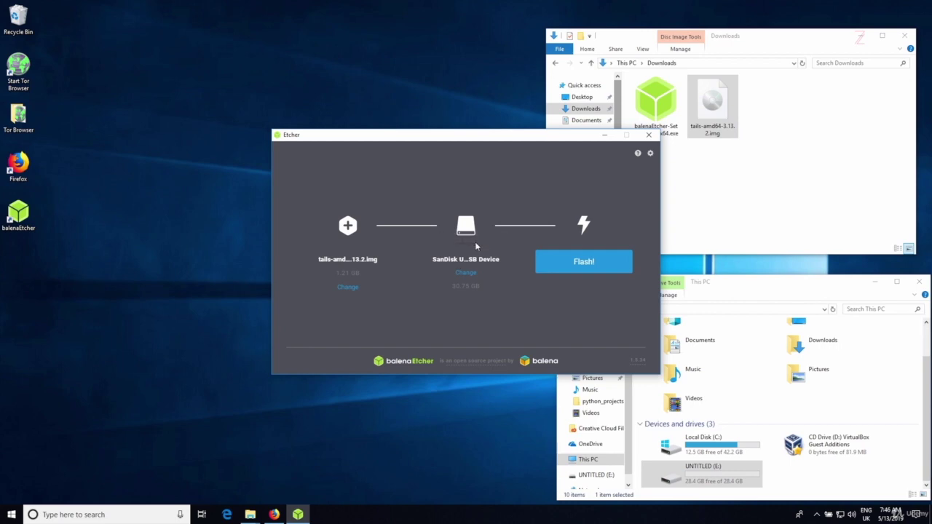
# - Compare Etcher's selected target drive with the UNTITLED (E:) USB drive and check the Tails image file in Downloads
pyautogui.click(705, 480)
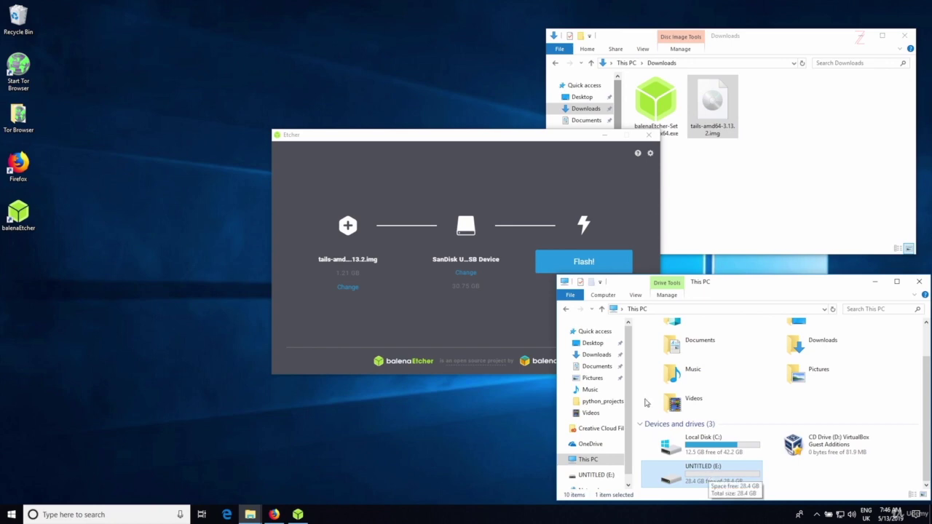
pyautogui.click(466, 273)
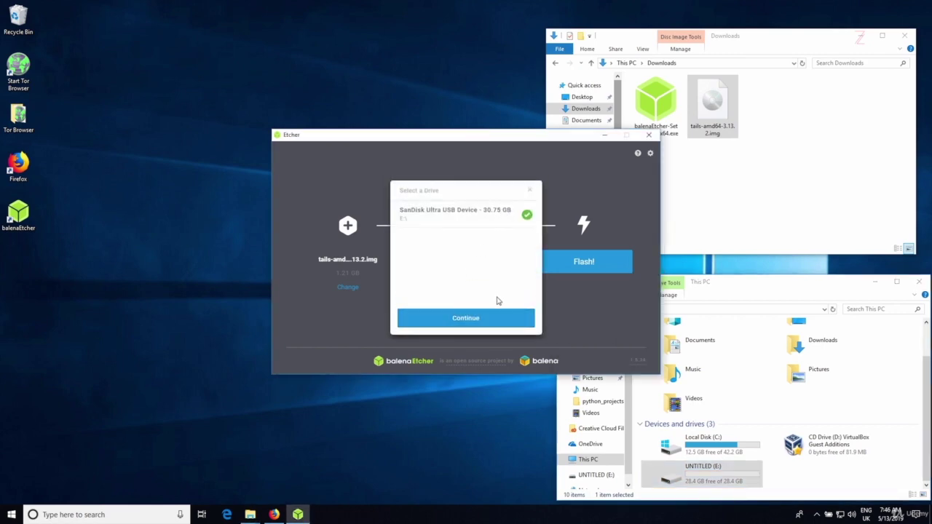
pyautogui.click(530, 190)
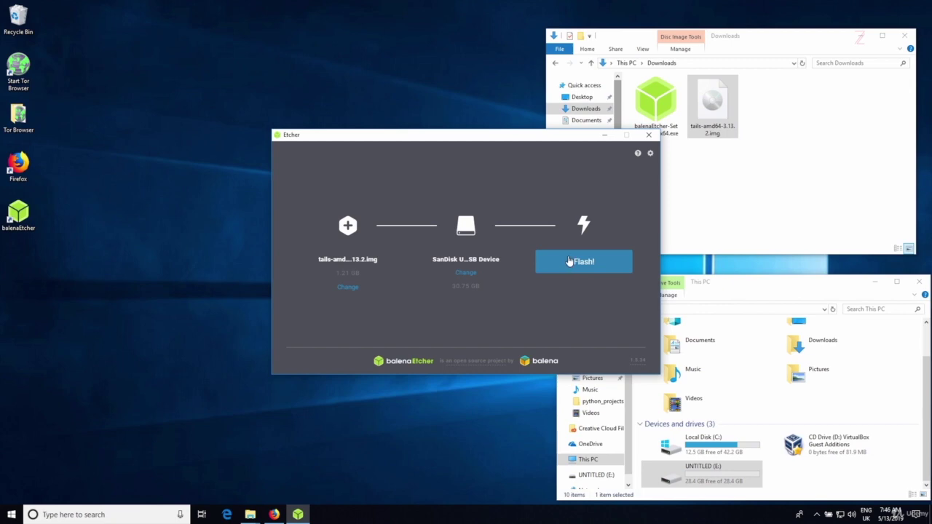
pyautogui.click(724, 172)
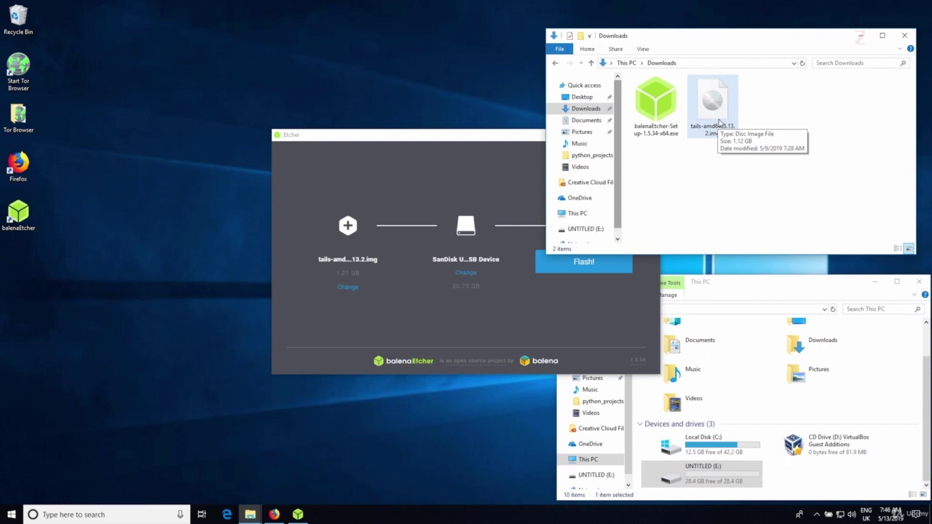
pyautogui.click(719, 122)
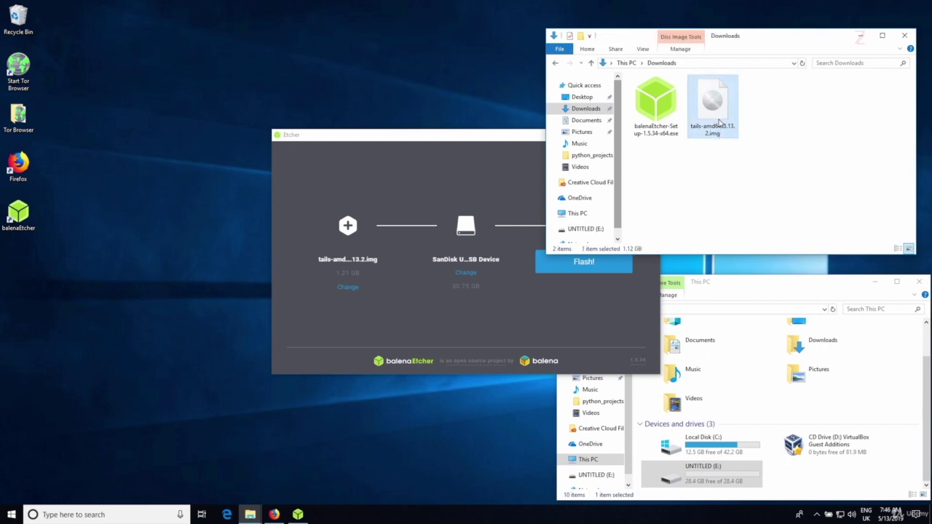
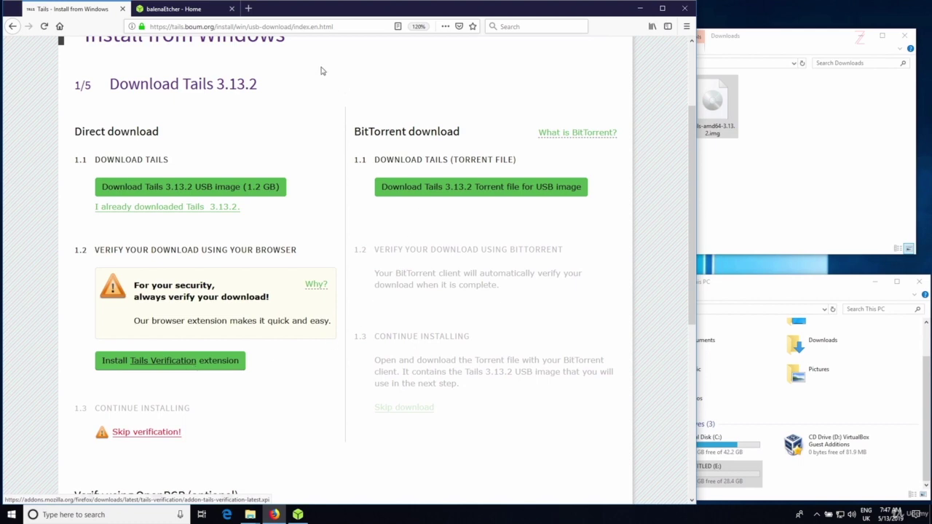
# - Install the Tails Verification extension in Firefox from the Tails download page, granting the requested permissions
pyautogui.click(131, 370)
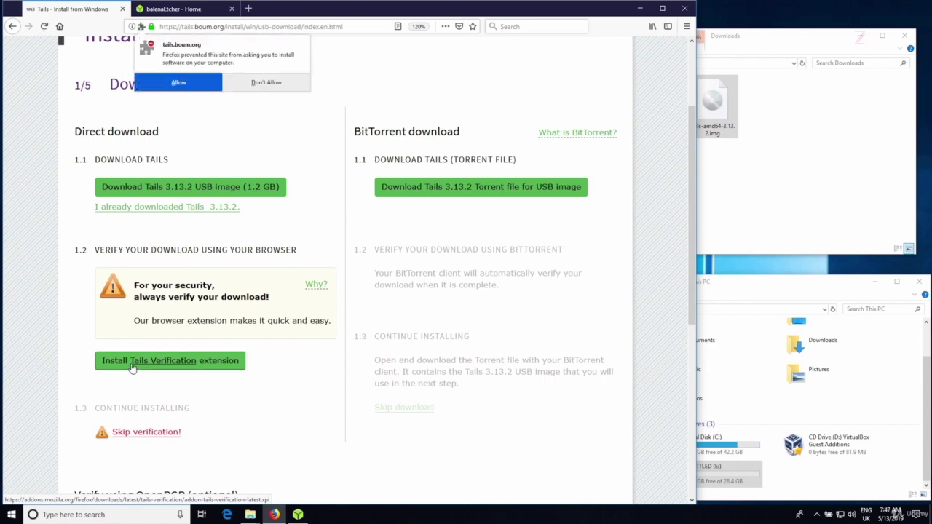
pyautogui.click(171, 82)
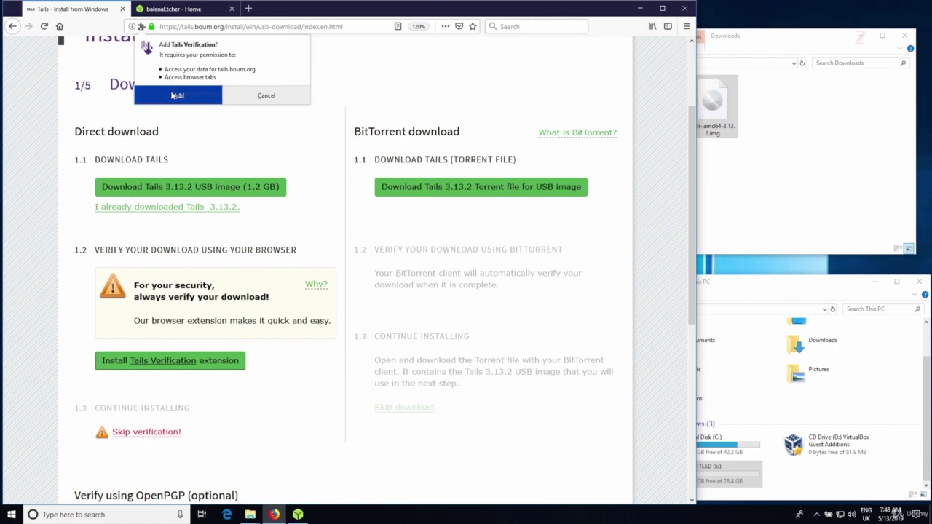
pyautogui.click(177, 96)
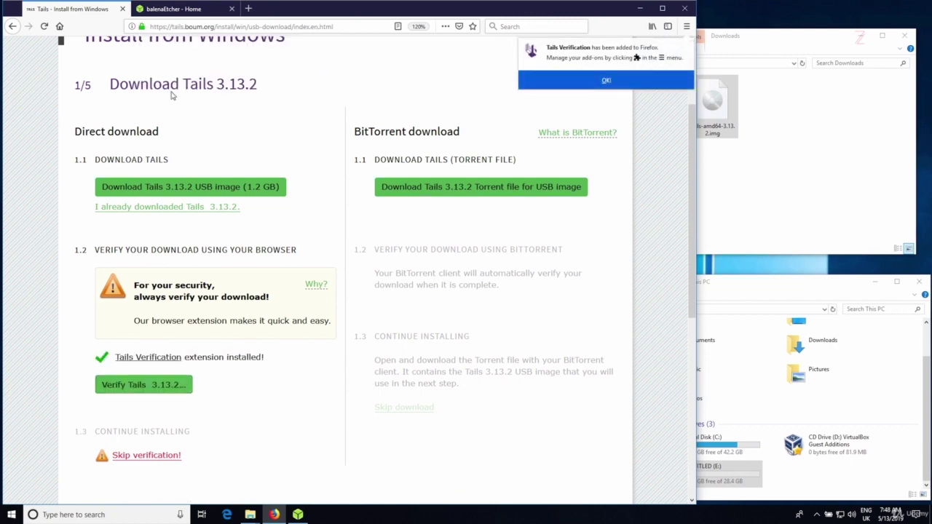
pyautogui.click(569, 86)
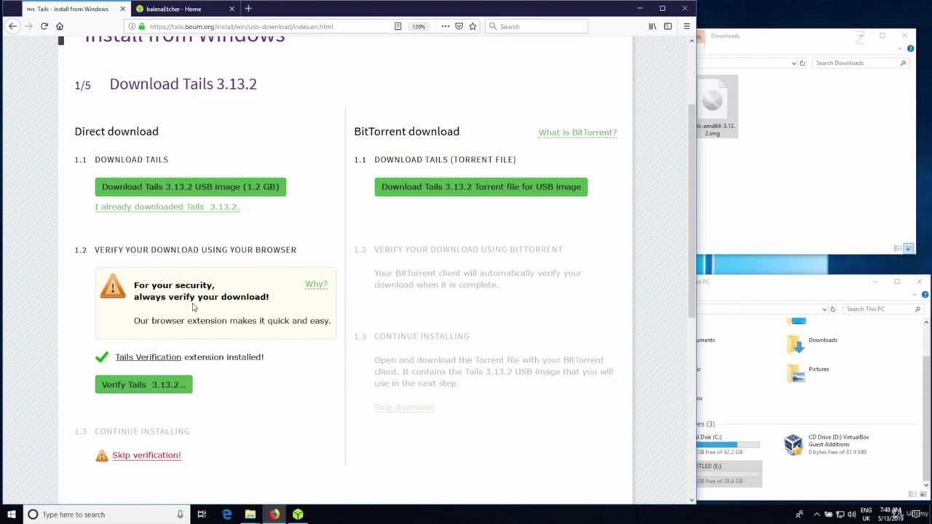
# - Verify the Tails 3.13.2 download with the browser extension, using tails-amd64-3.13.2.img from Downloads
pyautogui.click(165, 387)
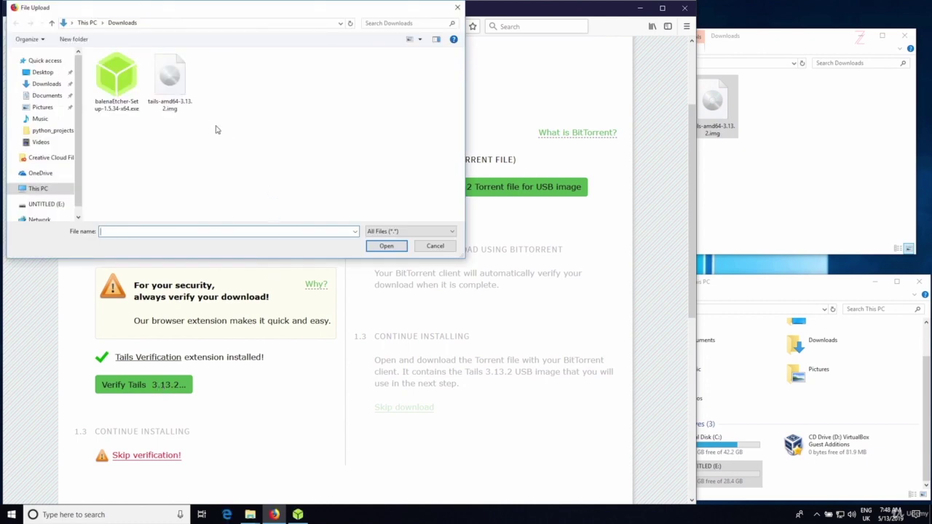
pyautogui.click(44, 86)
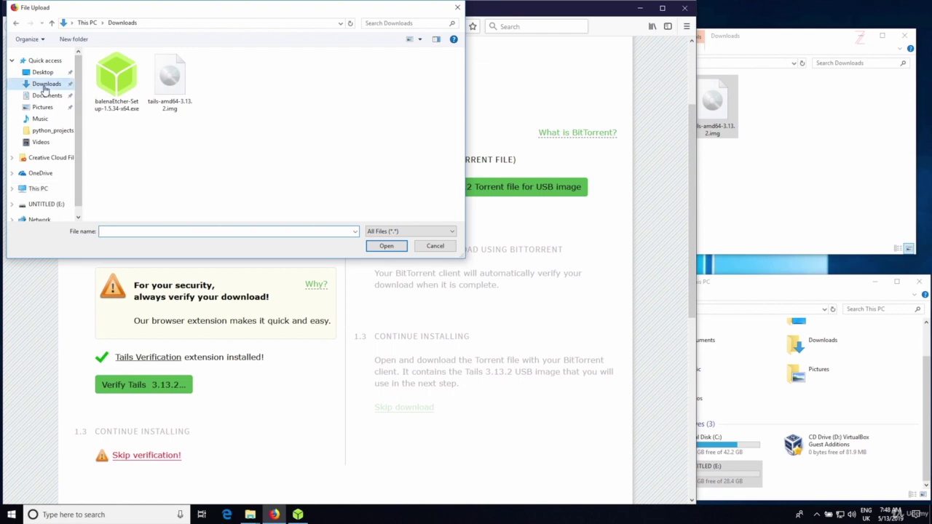
pyautogui.click(182, 100)
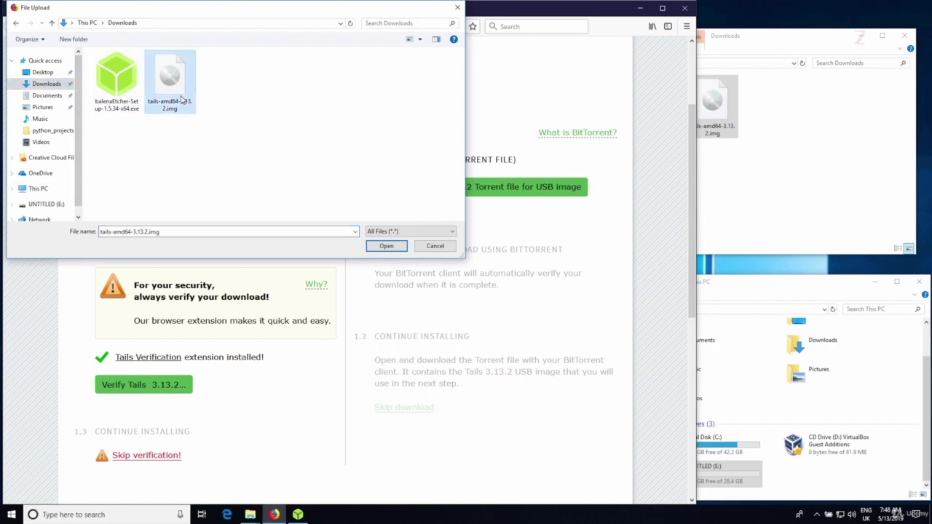
pyautogui.click(383, 247)
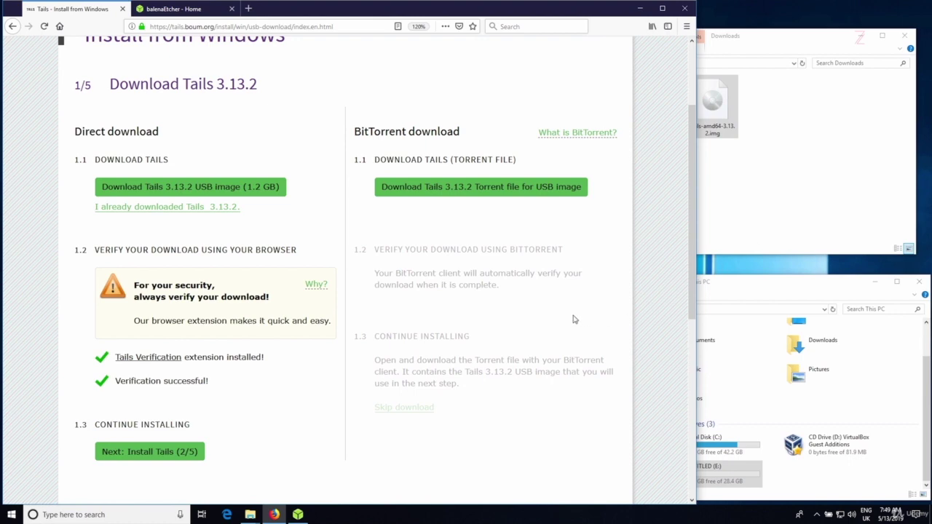
# - Switch to Etcher and start flashing the Tails image to the SanDisk USB drive, allowing Windows Command Processor to make changes
pyautogui.click(298, 516)
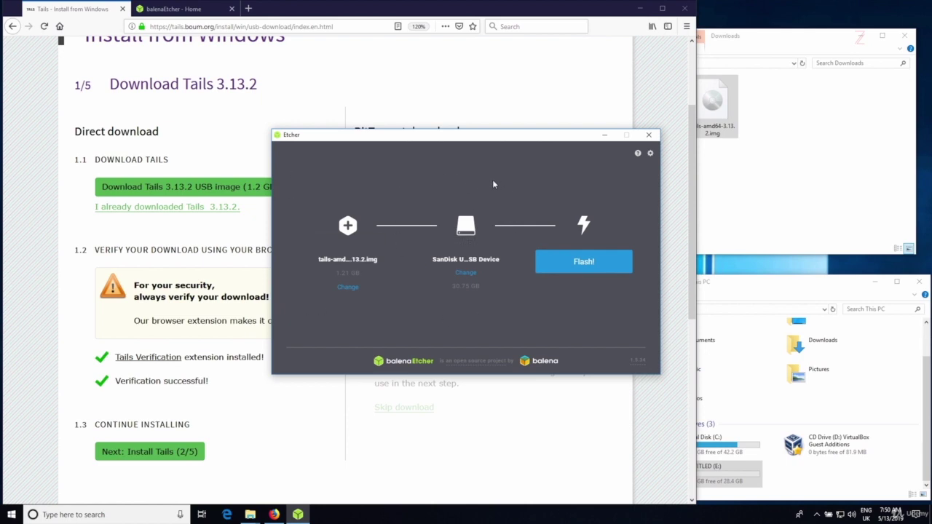
pyautogui.click(550, 263)
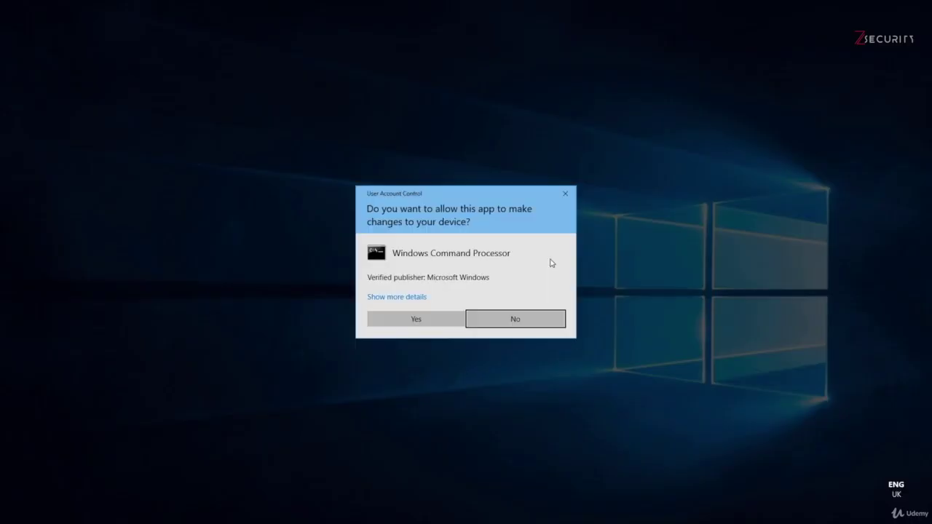
pyautogui.click(427, 321)
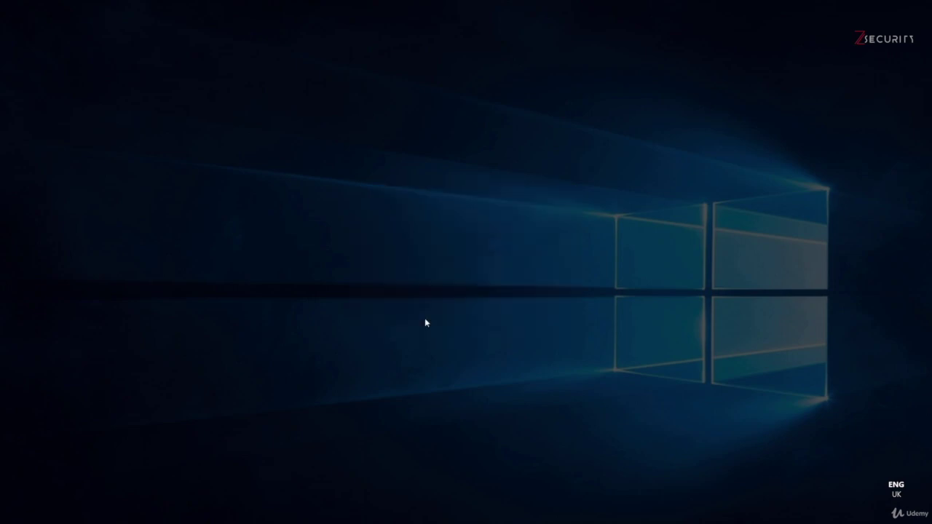